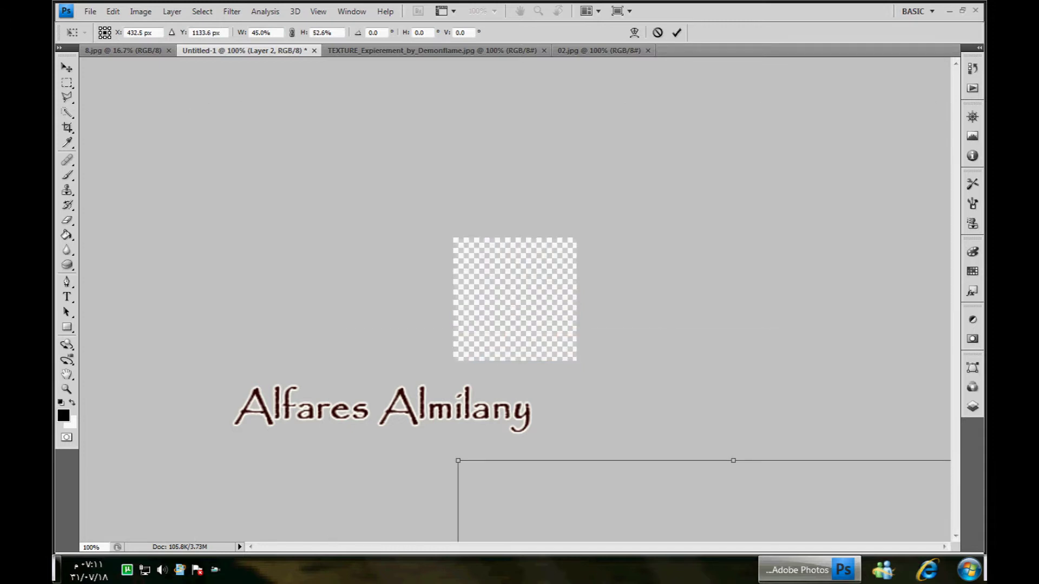
Scale down the player photo and move it over the small canvas.
drag(595, 497, 557, 450)
drag(427, 419, 240, 117)
drag(228, 271, 171, 270)
key(Return)
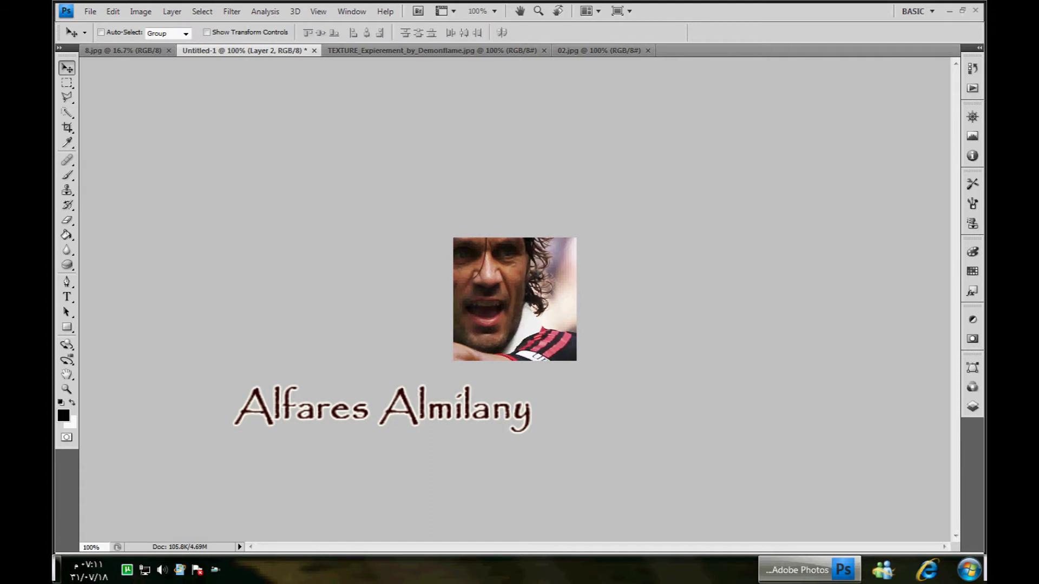
Shrink and reposition the player photo further so his whole head and outstretched arm fill the canvas.
key(ctrl+t)
drag(171, 104, 309, 361)
drag(546, 459, 530, 241)
key(Right)
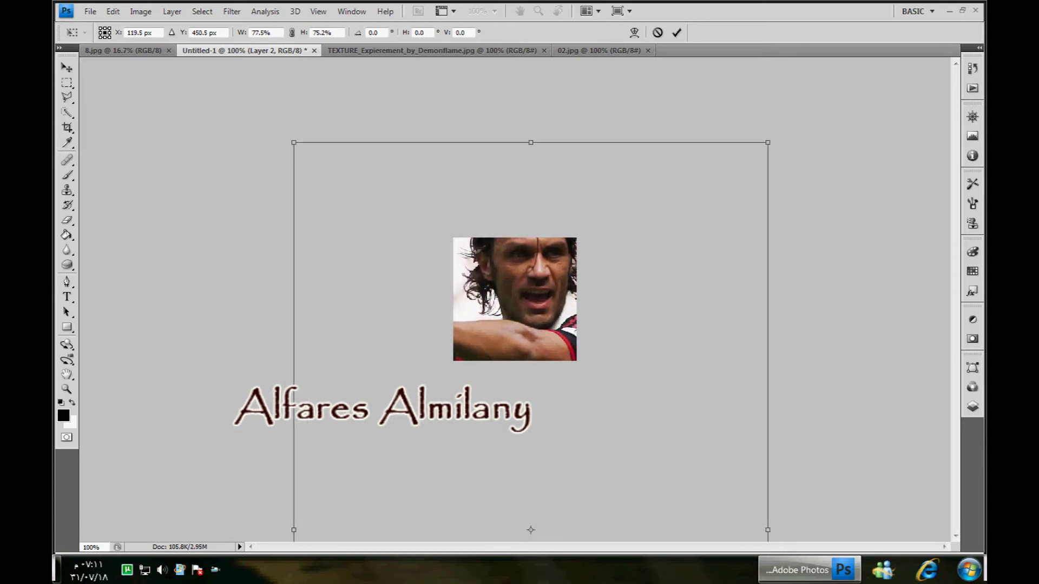
drag(294, 143, 357, 196)
drag(533, 299, 521, 304)
key(Return)
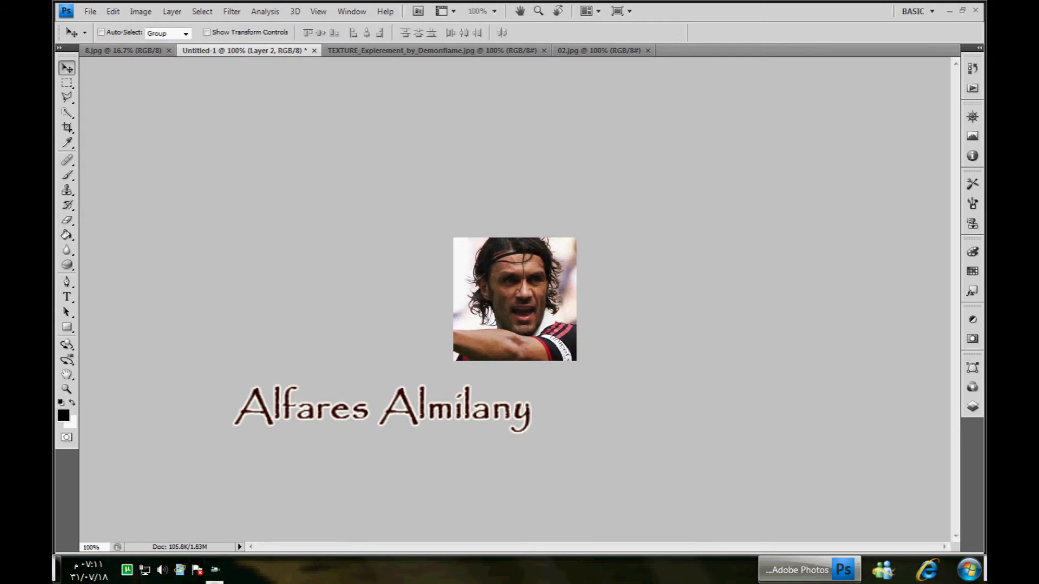
Start a Hue/Saturation adjustment on the Yellows range, sample the player's skin tone, widen the range and set Saturation to -100.
click(140, 10)
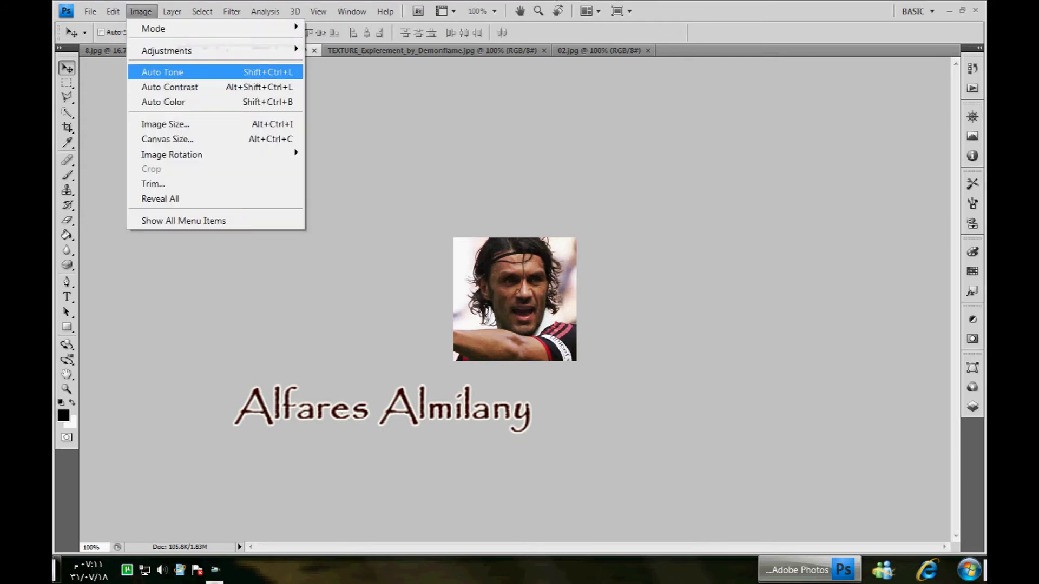
mouse_move(163, 50)
click(350, 132)
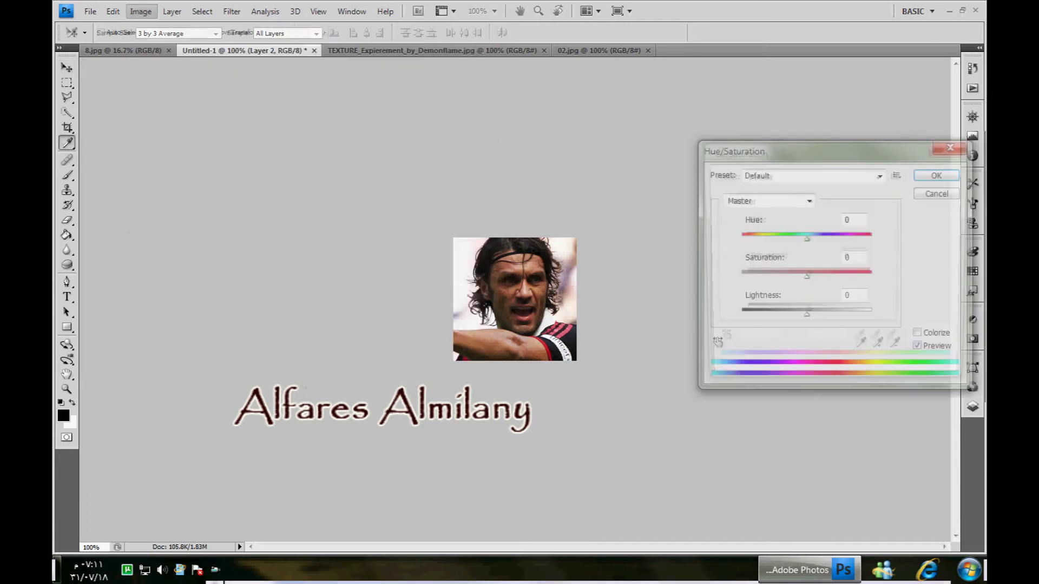
click(808, 201)
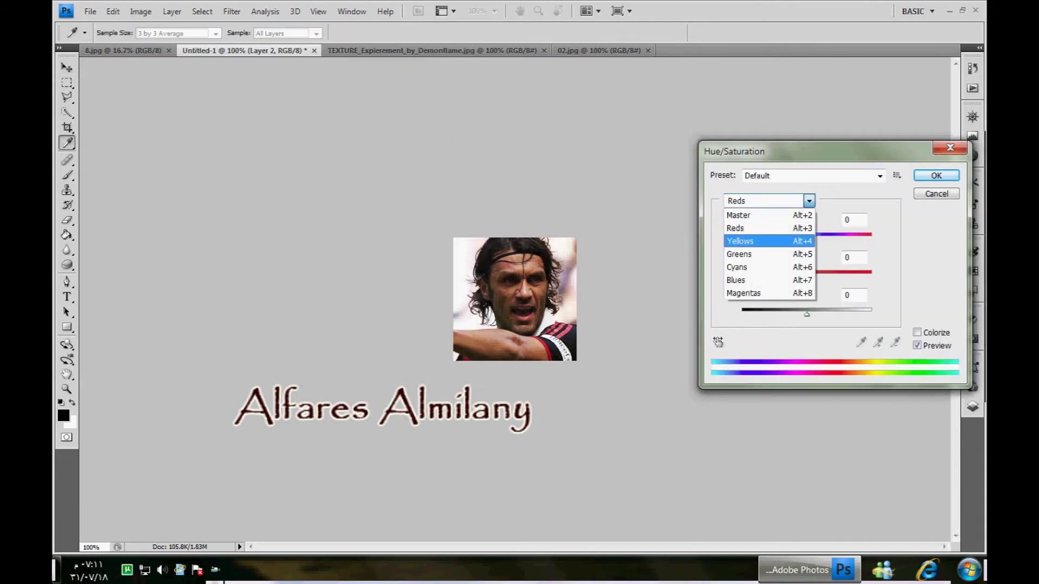
click(768, 241)
drag(517, 294, 517, 293)
drag(814, 368, 883, 368)
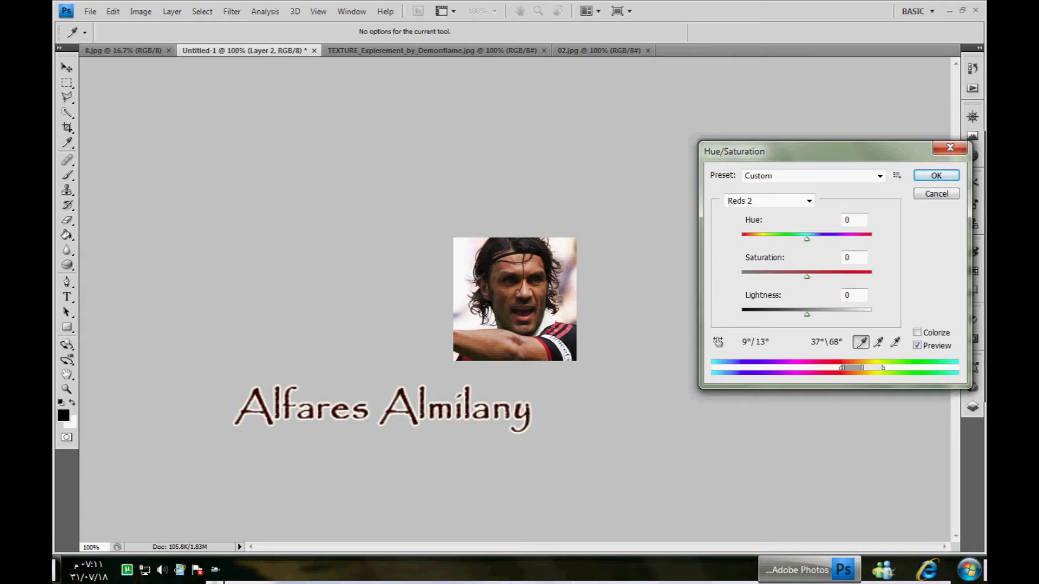
drag(806, 276, 742, 276)
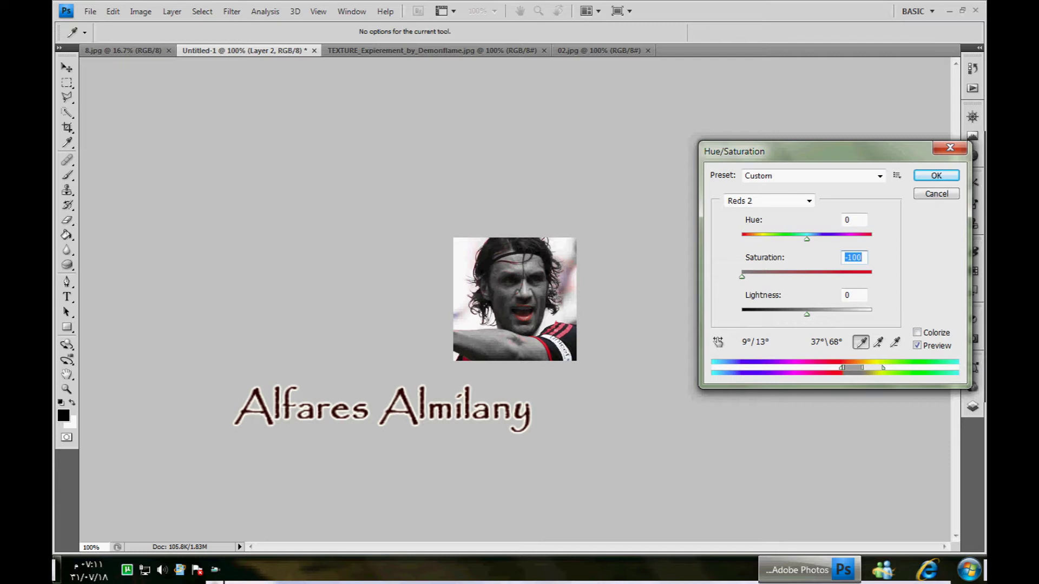
Shift the affected range toward red, extend its other end into the greens, and apply the Hue/Saturation adjustment.
mouse_move(851, 367)
mouse_down()
mouse_move(833, 367)
mouse_move(847, 367)
mouse_up()
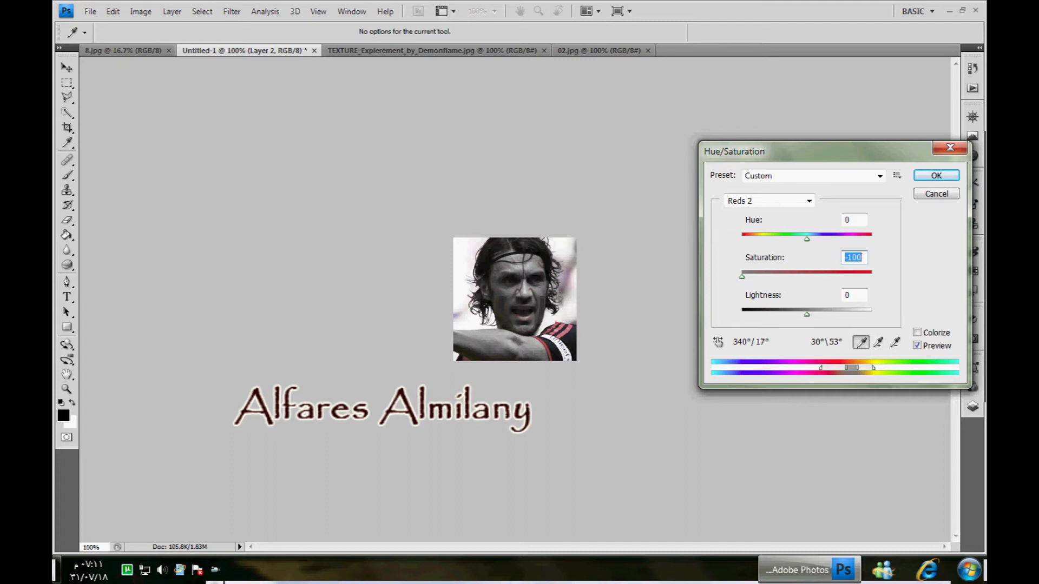
drag(857, 367, 912, 368)
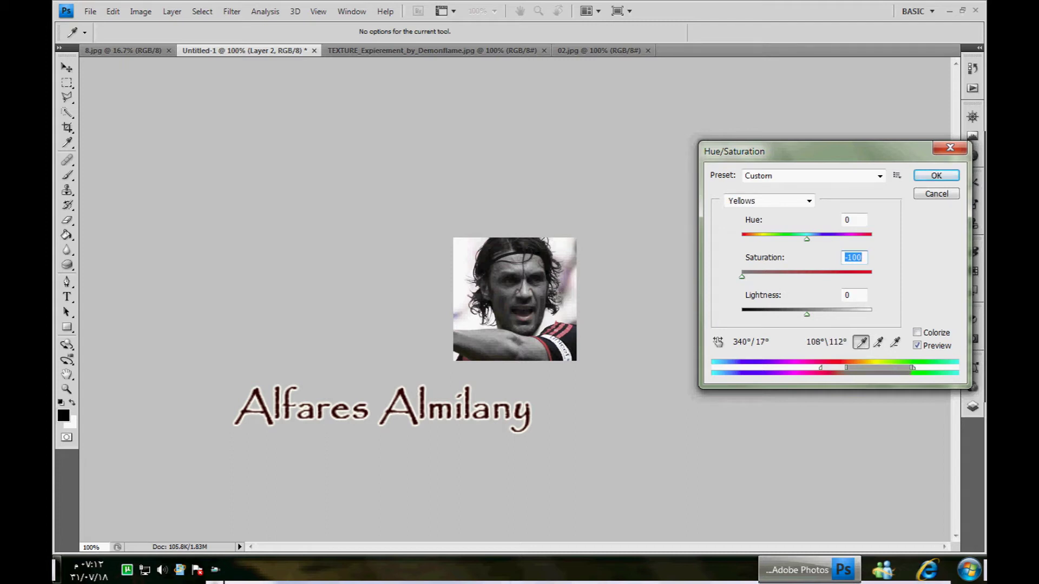
mouse_move(846, 367)
mouse_down()
mouse_move(826, 368)
mouse_move(875, 368)
mouse_move(832, 368)
mouse_move(842, 367)
mouse_up()
key(Return)
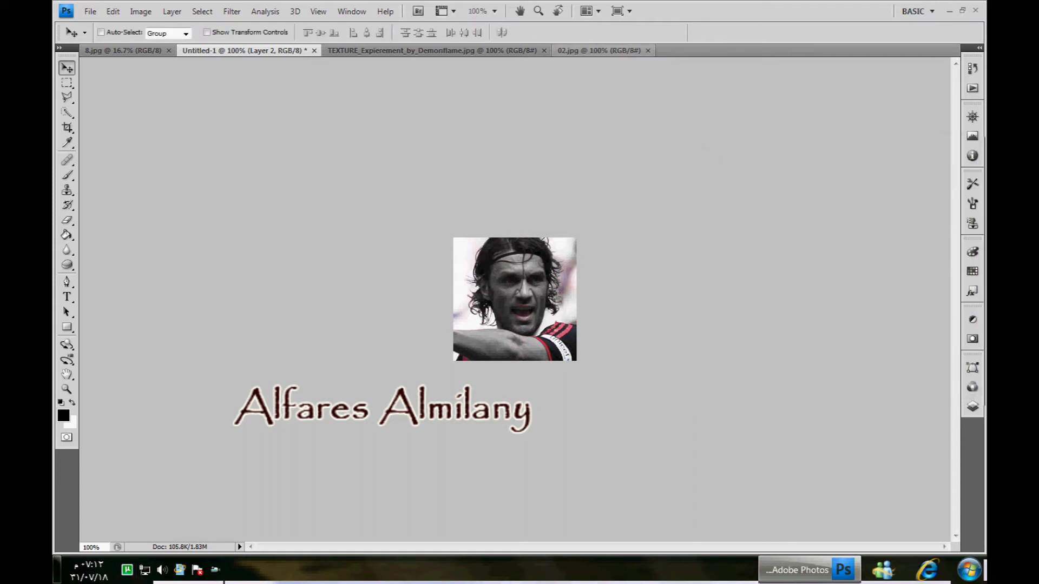
Apply the Sharpen Edges filter to the player photo.
click(232, 10)
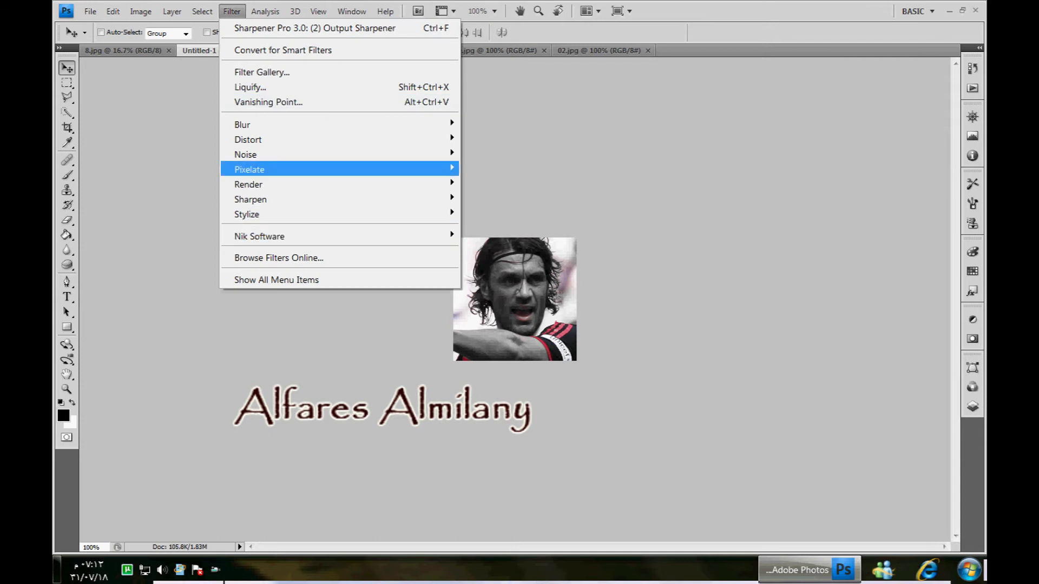
mouse_move(250, 199)
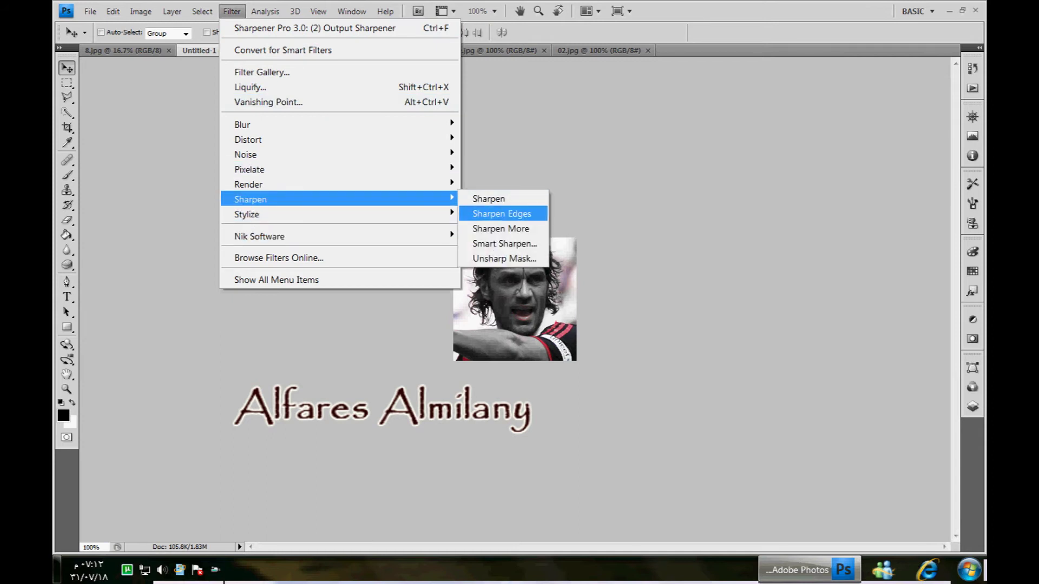
click(501, 214)
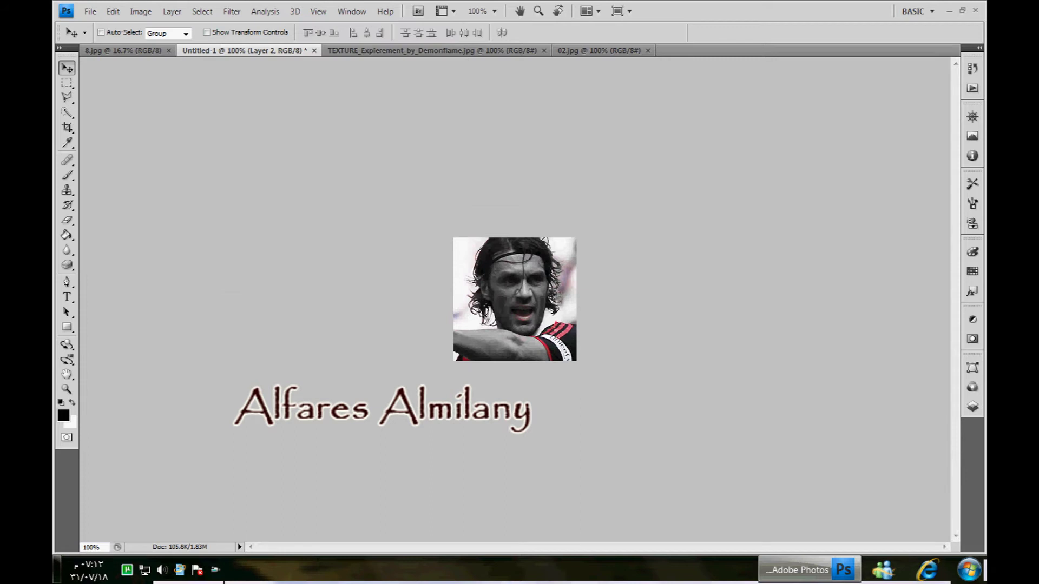
Apply the Color Efex Pro 3.0 Bleach Bypass filter to the photo with its present settings.
click(231, 11)
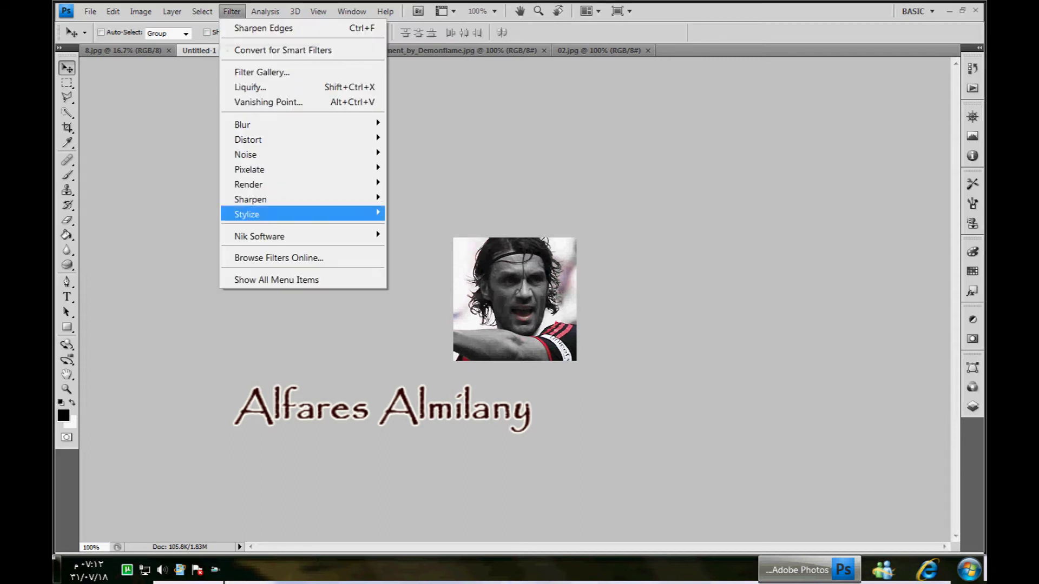
mouse_move(260, 236)
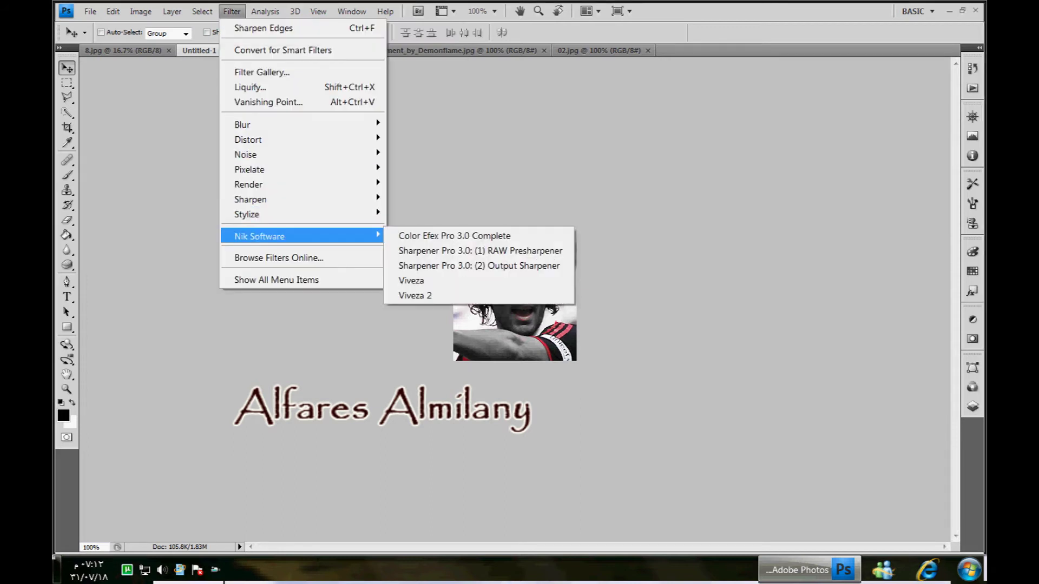
click(454, 236)
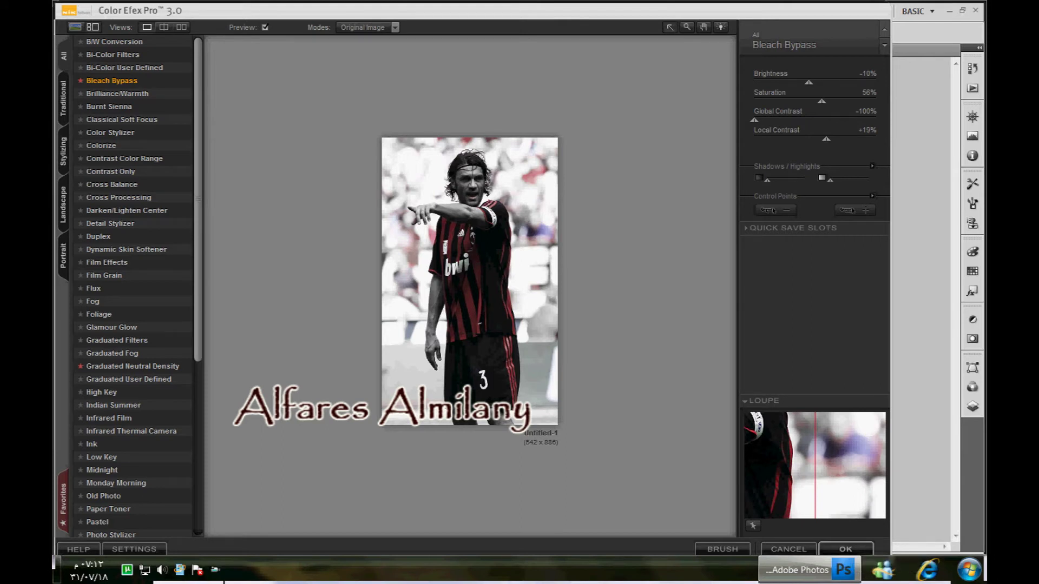
click(845, 550)
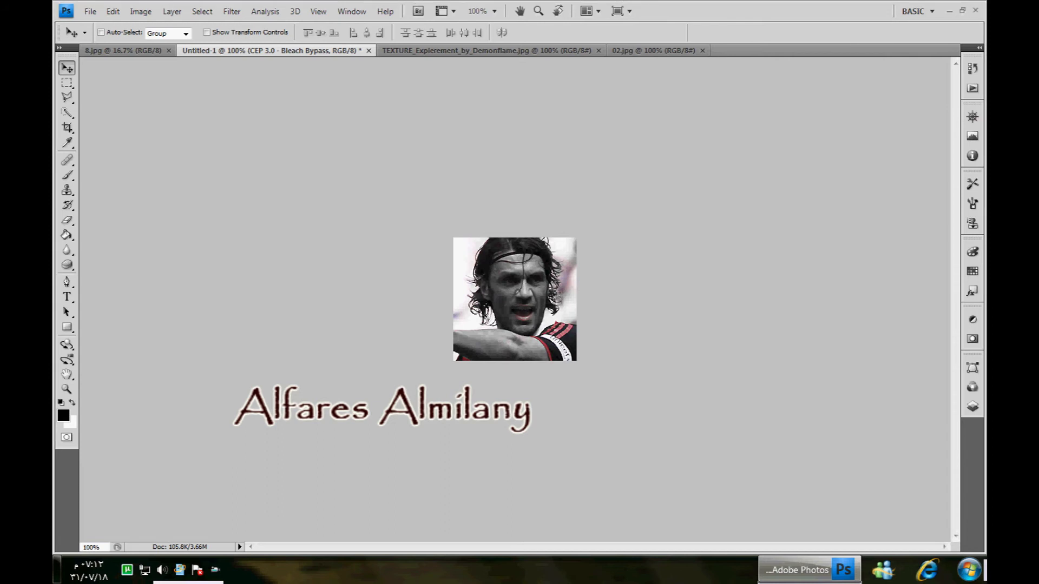
Use Sharpener Pro 3.0 Output Sharpener with Structure -67%, Local Contrast 56% and a moderately negative Focus, and apply it.
click(232, 11)
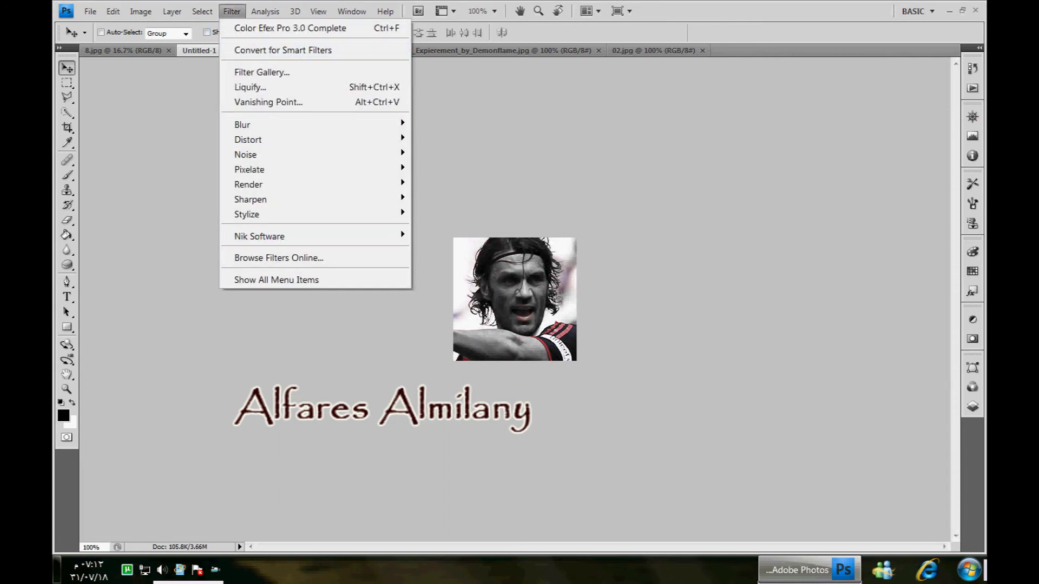
mouse_move(400, 236)
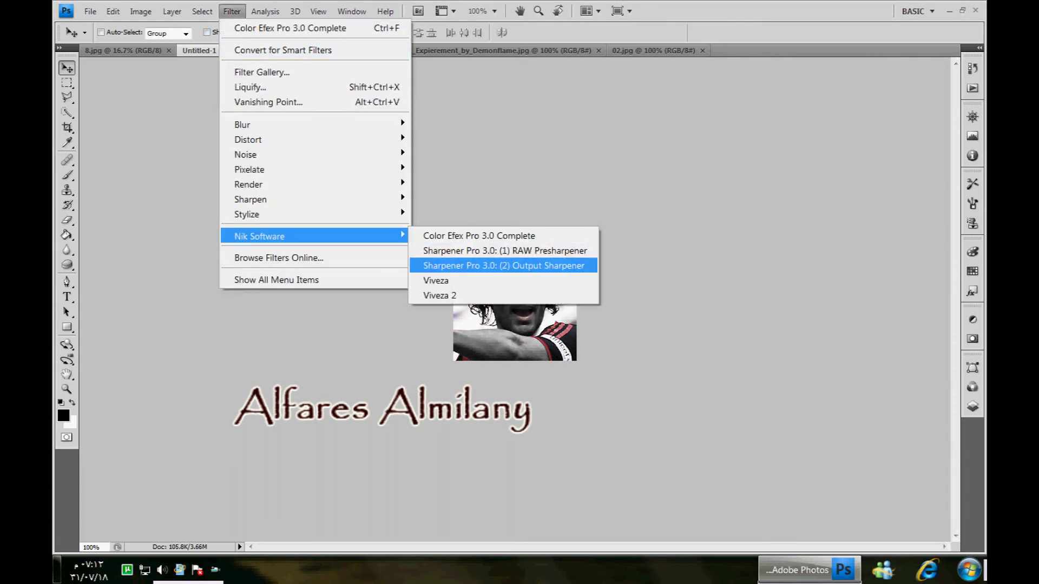
click(504, 265)
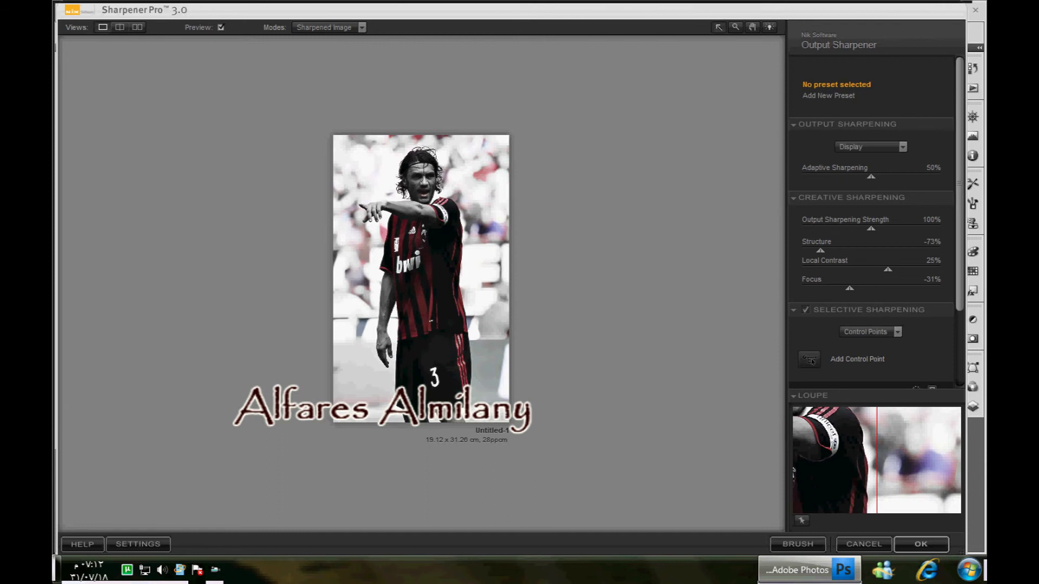
drag(888, 269, 866, 288)
drag(820, 250, 940, 269)
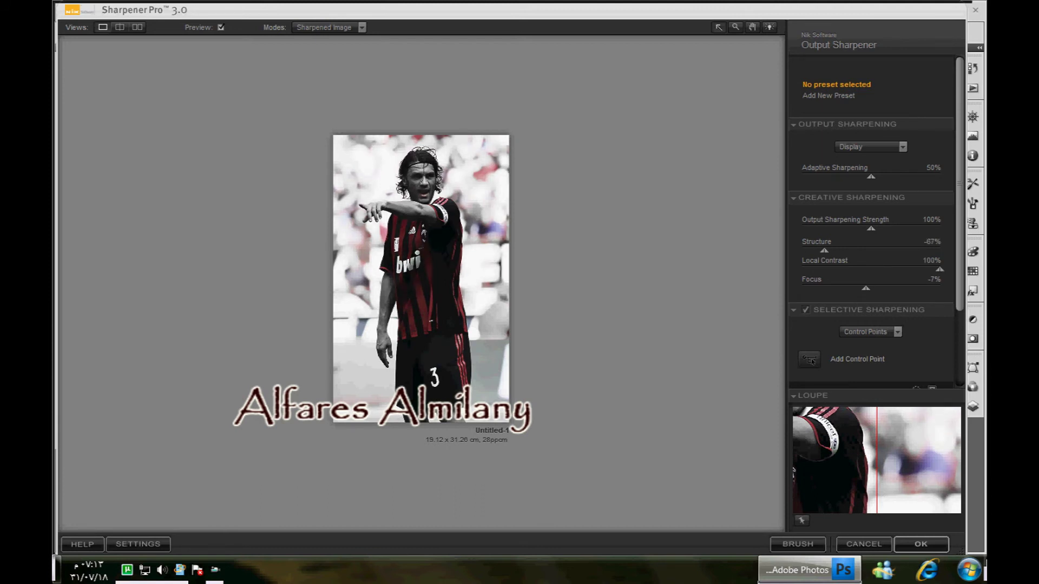
drag(866, 288, 802, 287)
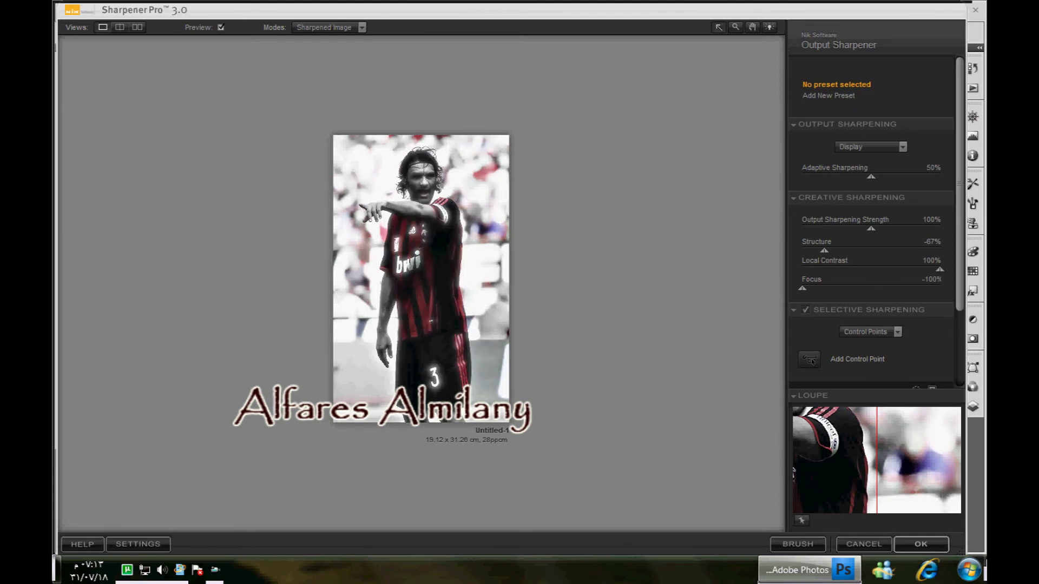
drag(940, 269, 909, 269)
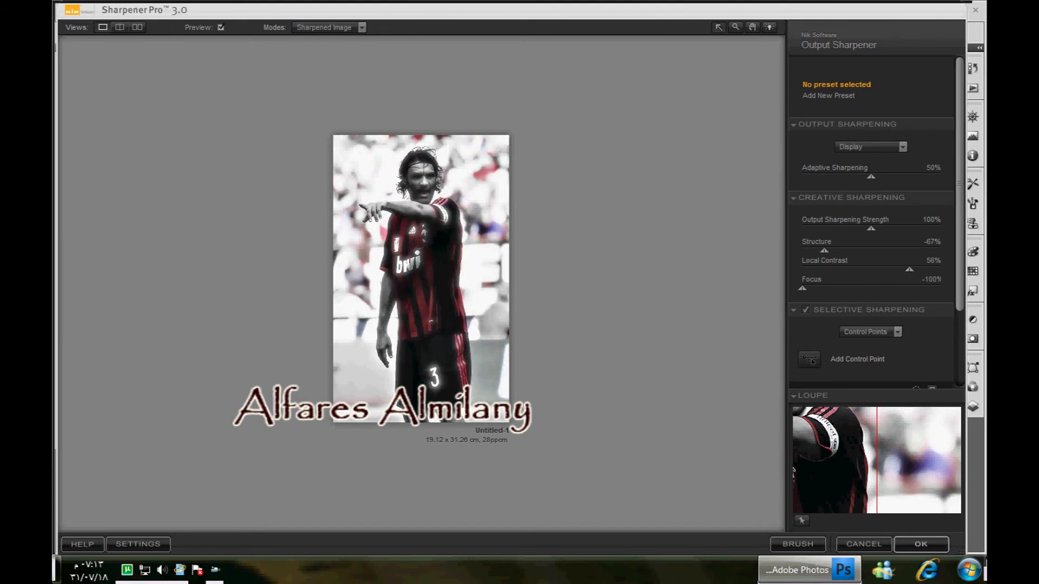
drag(802, 289, 841, 288)
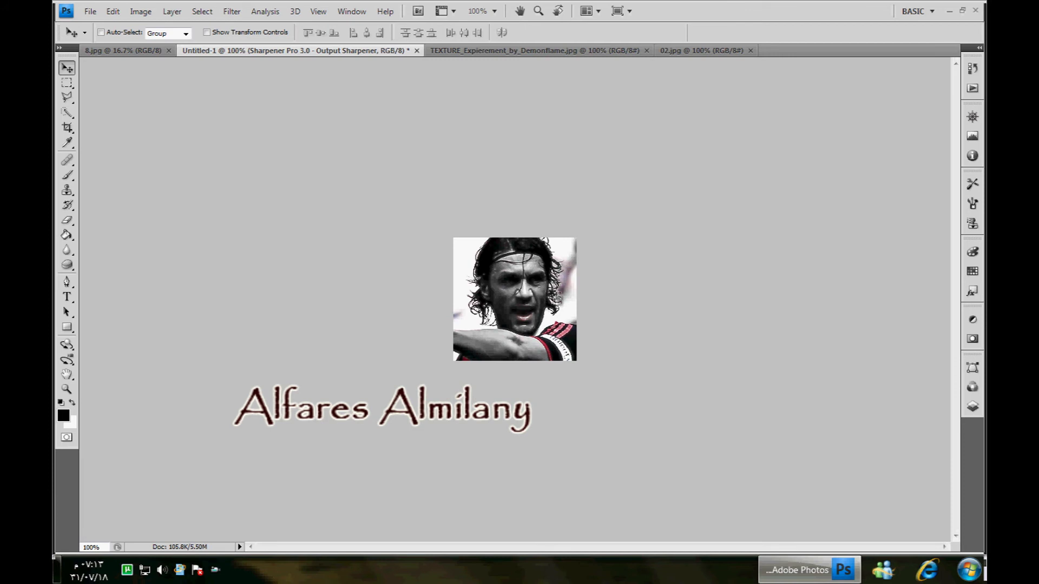
Copy the entire blue texture image and paste it into Untitled-1 as a new layer.
key(ctrl+Tab)
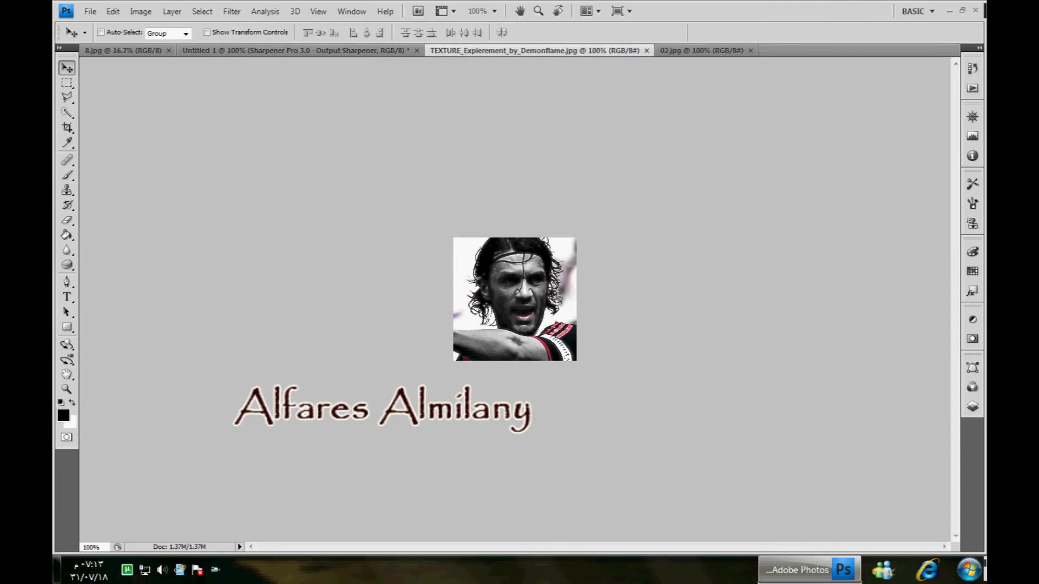
key(ctrl+a)
key(m)
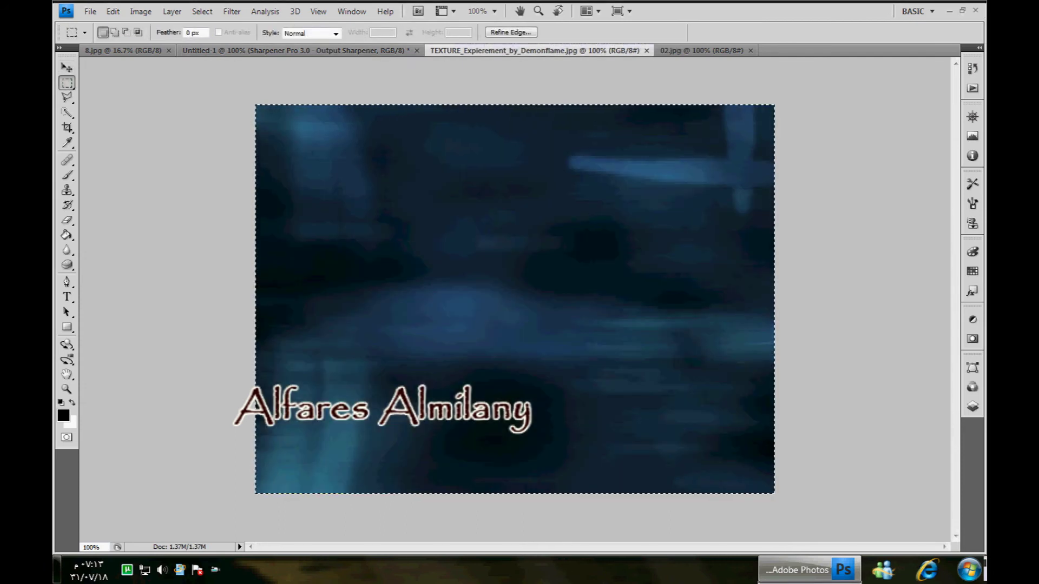
key(ctrl+shift+Tab)
key(ctrl+v)
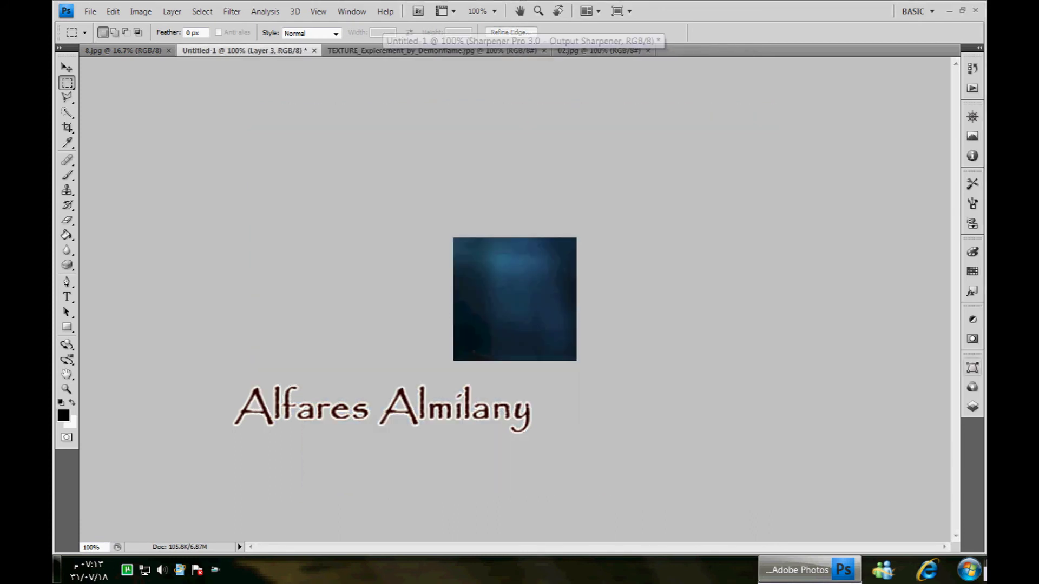
Set the blue texture layer's blend mode to Lighten and reposition the texture over the portrait.
click(972, 407)
click(827, 376)
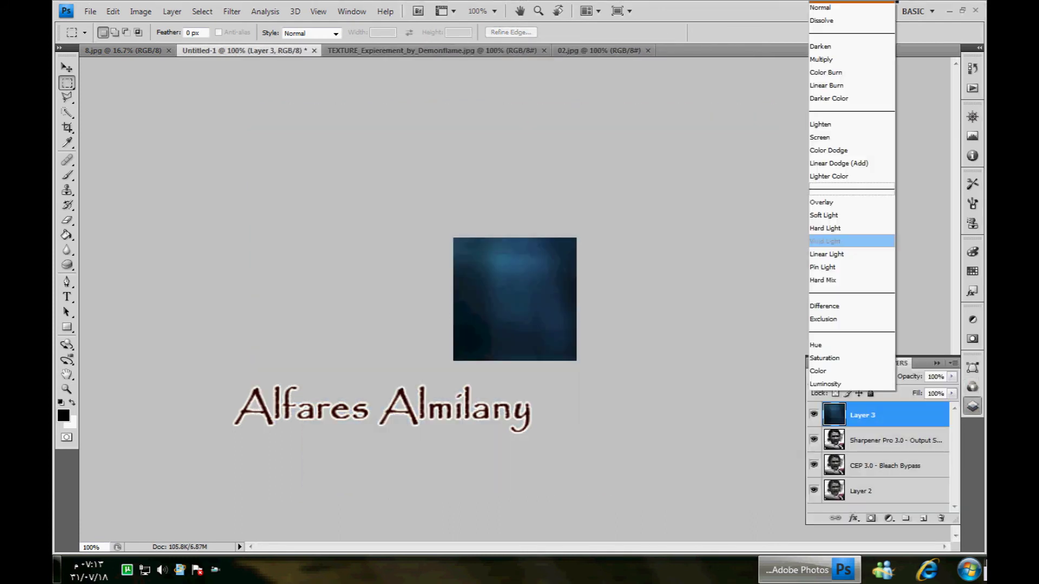
key(Up)
key(Up)
key(Up)
key(Up)
key(Up)
key(Up)
key(Up)
key(Up)
key(Return)
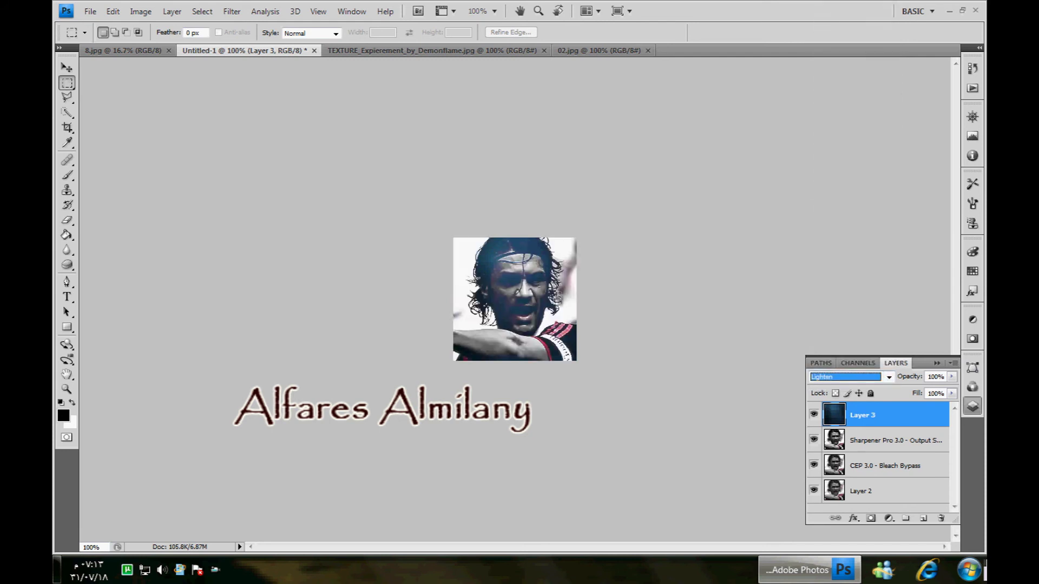
click(67, 67)
drag(515, 299, 514, 249)
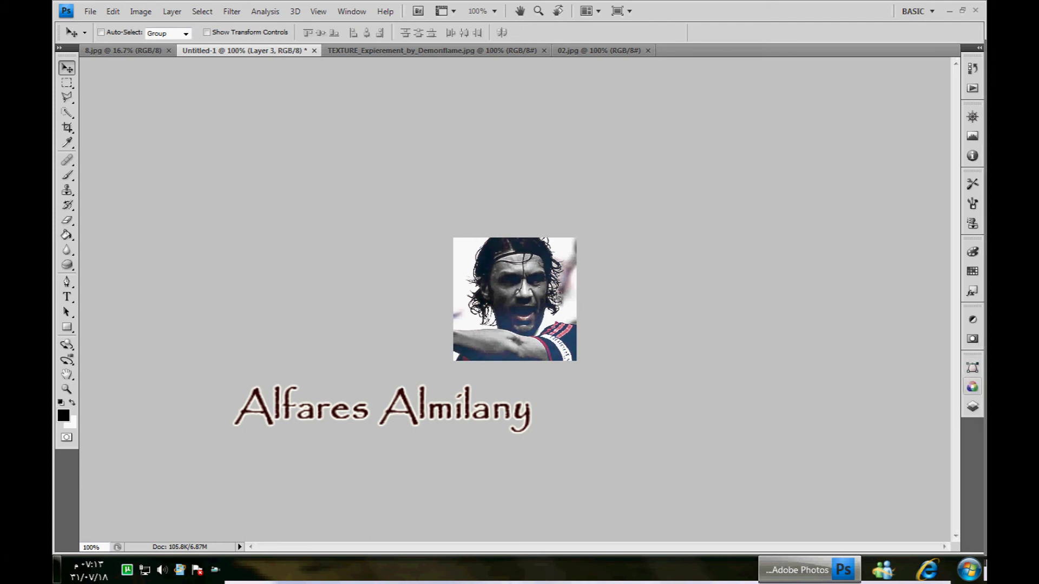
Paste the 02.jpg light texture into Untitled-1 and transform it so its orange glow covers the canvas.
click(599, 50)
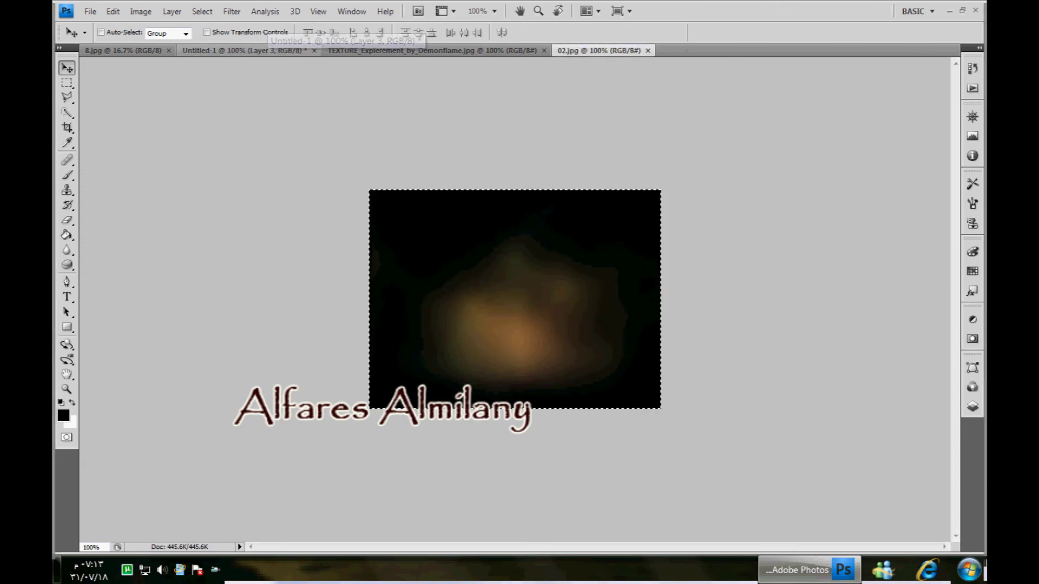
click(267, 50)
key(ctrl+v)
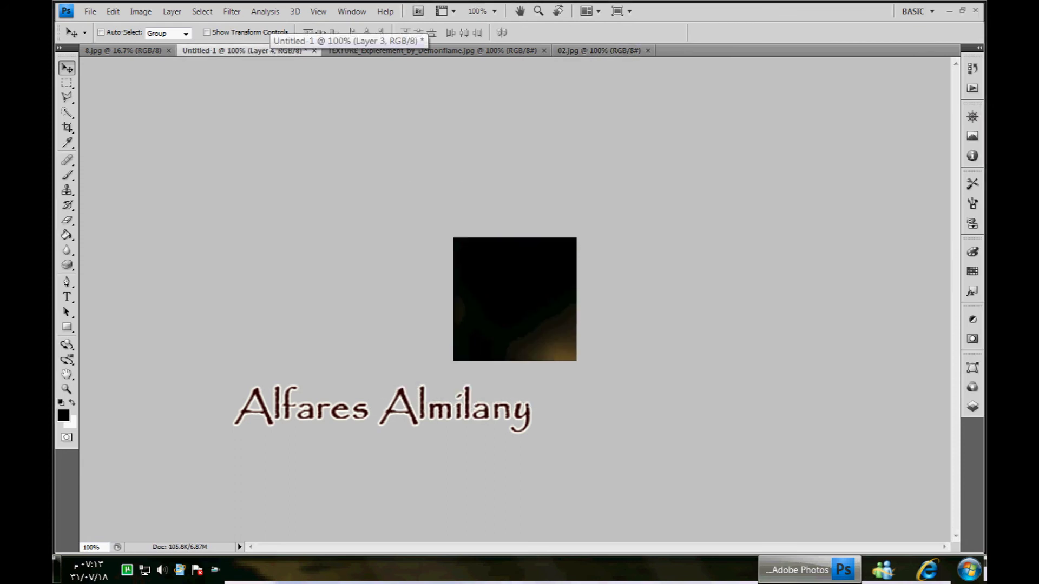
key(ctrl+t)
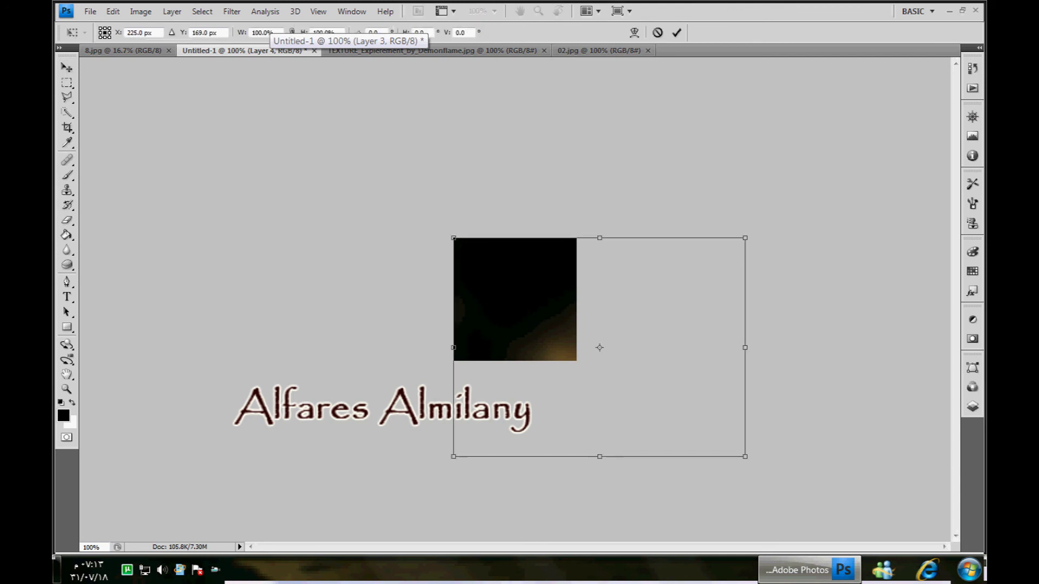
key(Return)
click(972, 405)
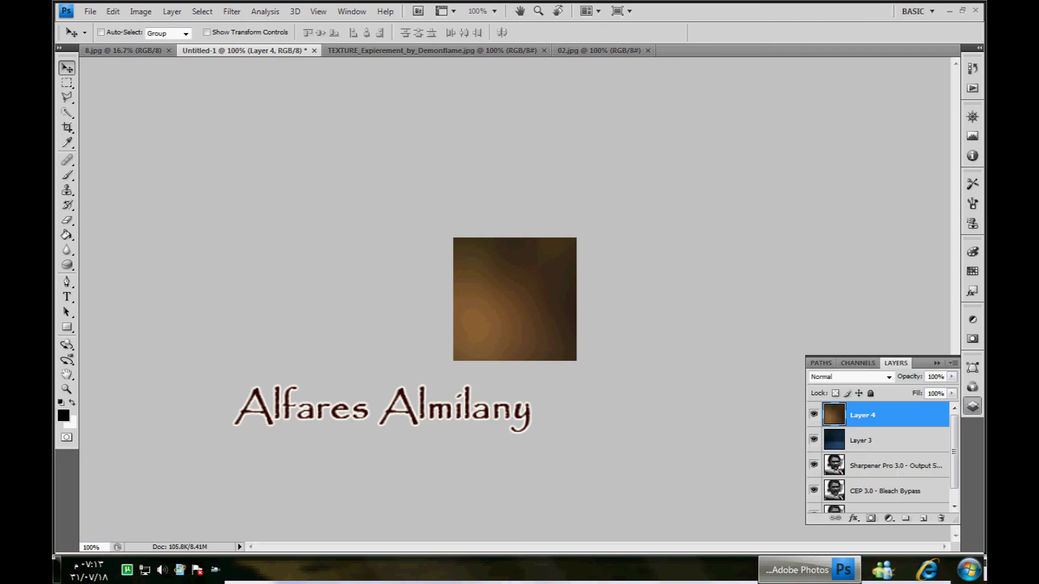
Set the orange light texture layer's blend mode to Lighten and reposition the texture over the portrait.
click(828, 376)
key(Up)
key(Up)
key(Return)
drag(495, 305, 502, 243)
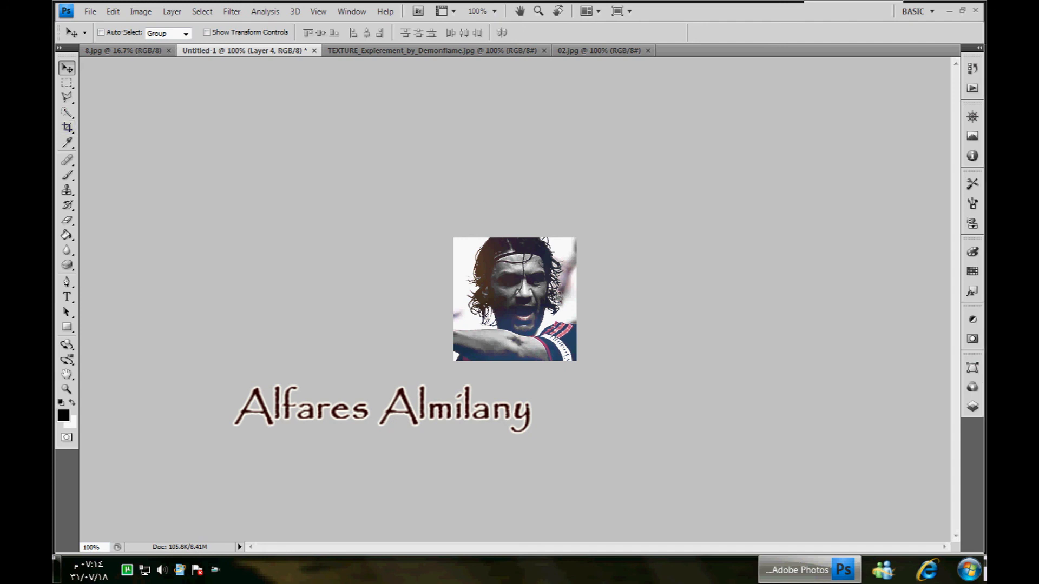
Merge all visible layers of the avatar into a single layer.
click(972, 406)
scroll(878, 456, down, 2)
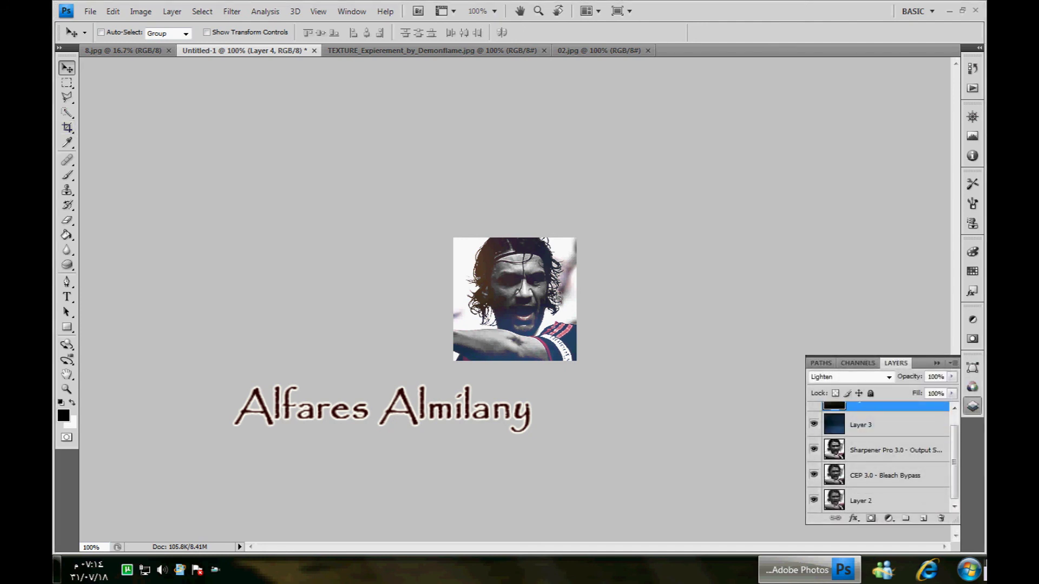
click(886, 501)
right_click(866, 501)
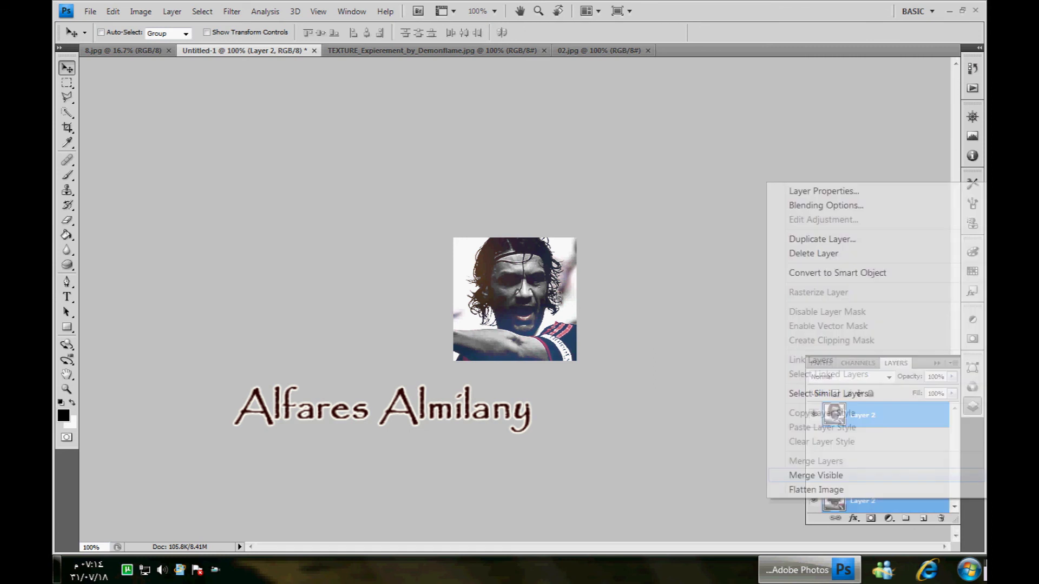
click(811, 475)
Add a Stroke layer style to the merged layer, positioned Inside, with the fill type Pattern.
double_click(903, 415)
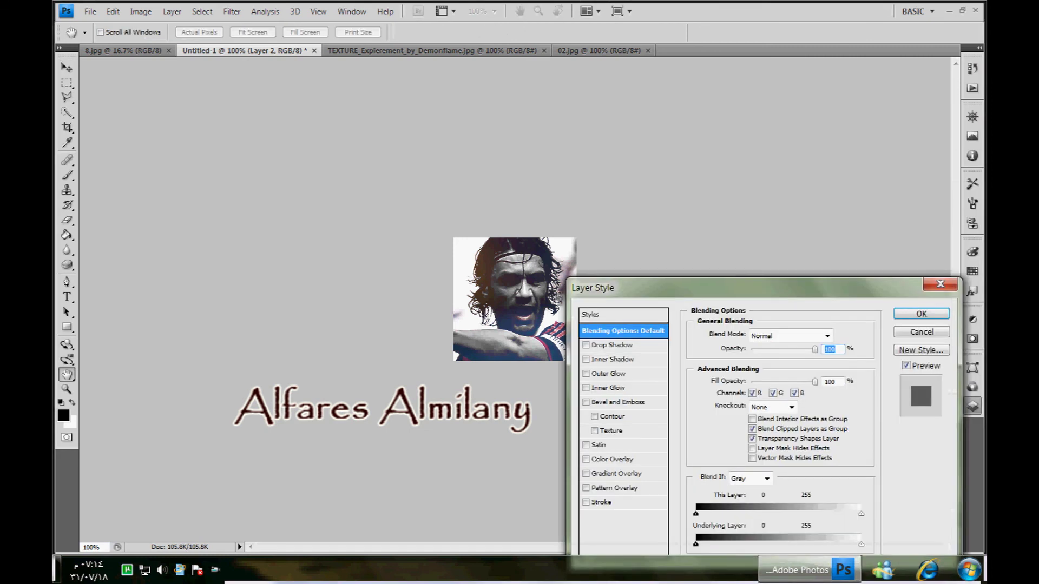
click(602, 502)
click(778, 349)
click(755, 369)
click(770, 399)
click(744, 430)
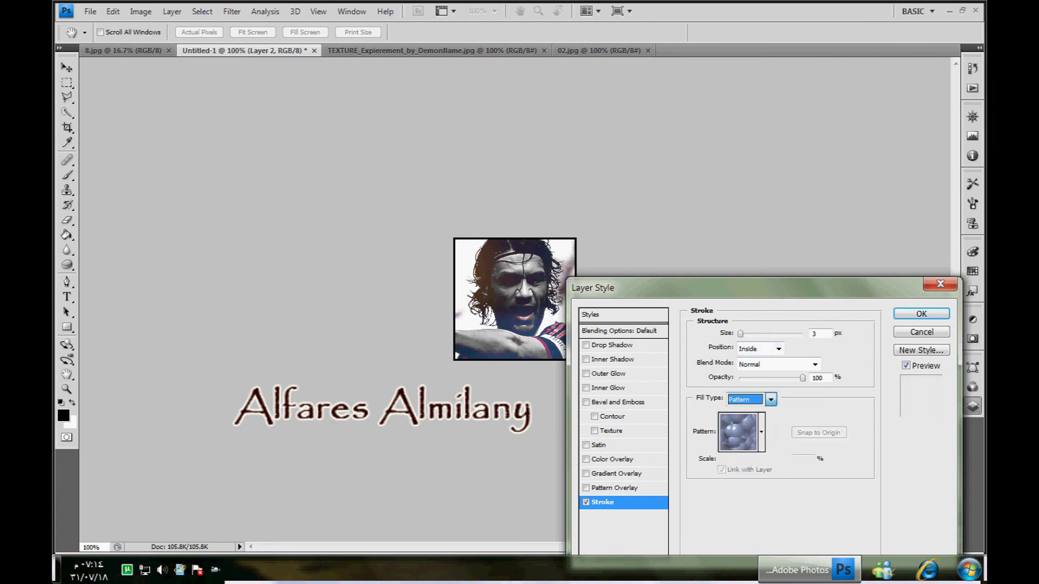
Choose the black-and-white checker pattern for the stroke, set its scale to 50% and the stroke size to 1 px, and apply the style.
click(740, 392)
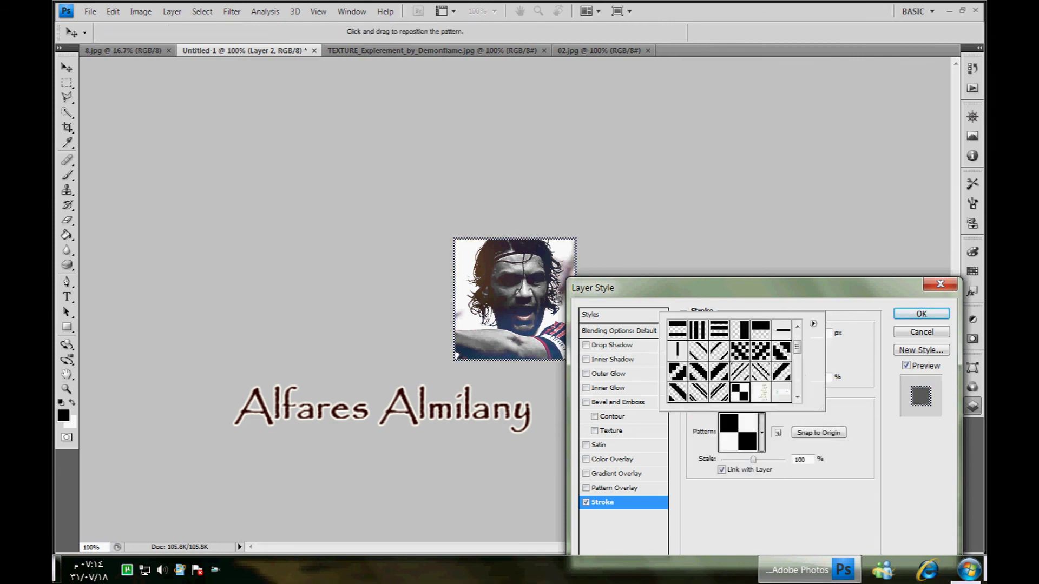
click(779, 433)
drag(807, 459, 585, 459)
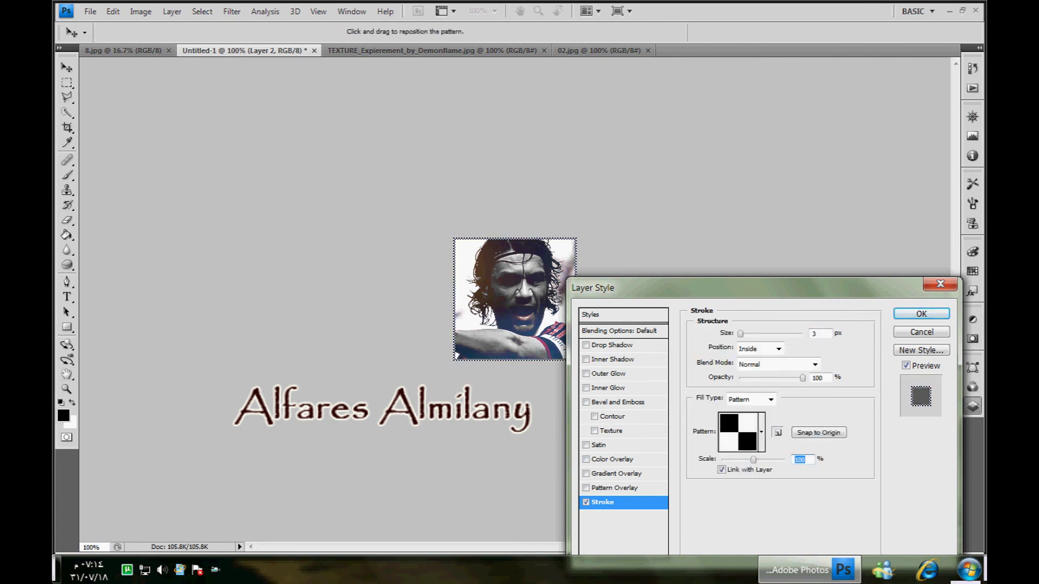
text(50)
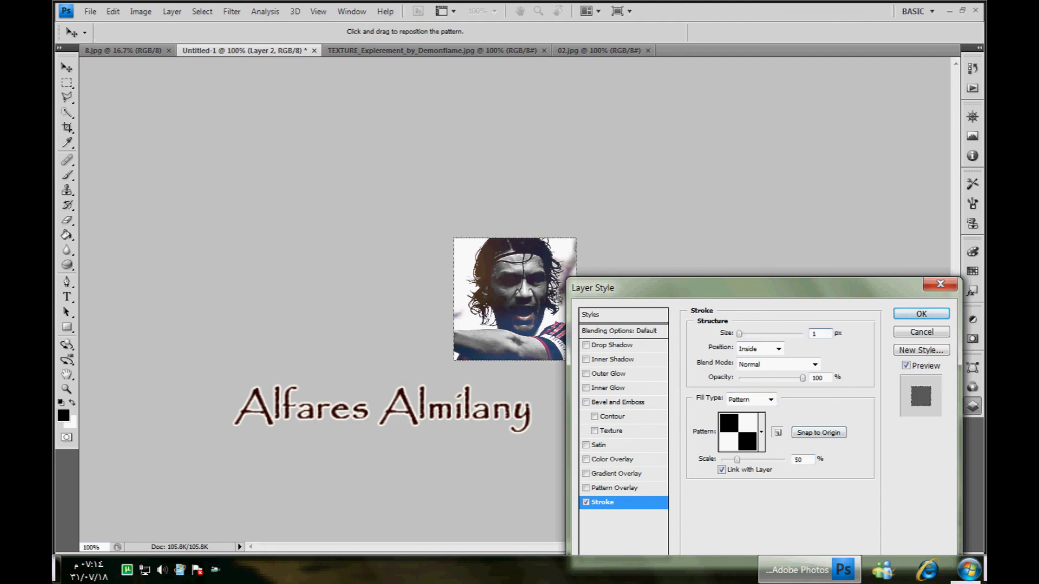
key(Return)
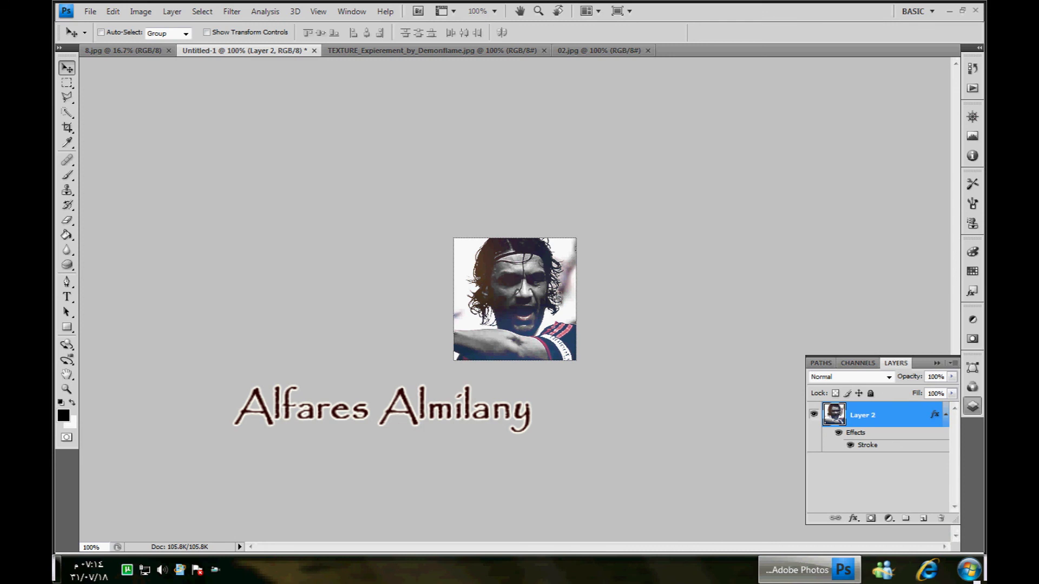